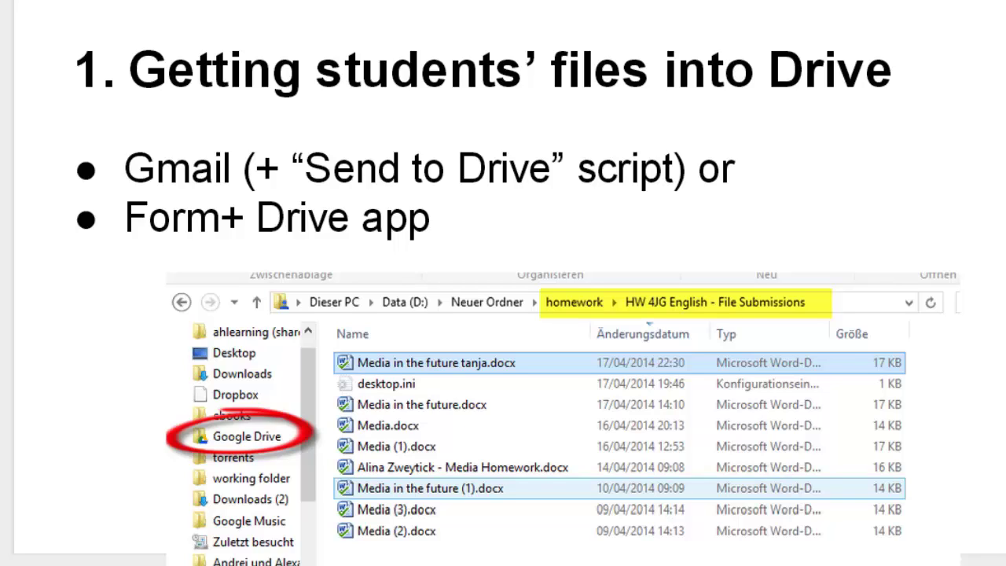
Advance to the 'Marking and sending back' slide and exit the slideshow
key("Right")
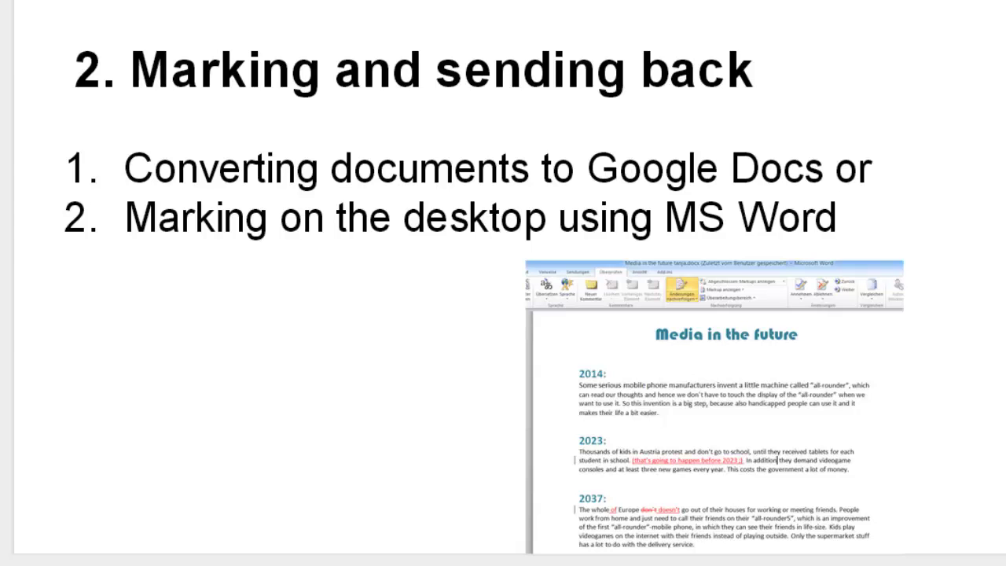
key("Escape")
Save the Jobs in 10 years.docx attachment to Drive in homework > HW 2JGb - File Submissions
left_click(78, 11)
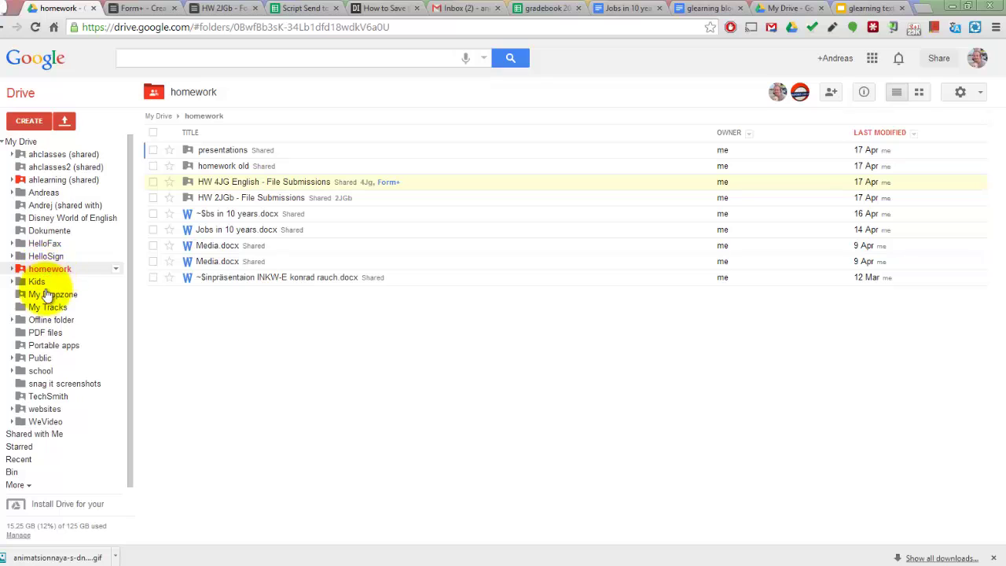
left_click(451, 11)
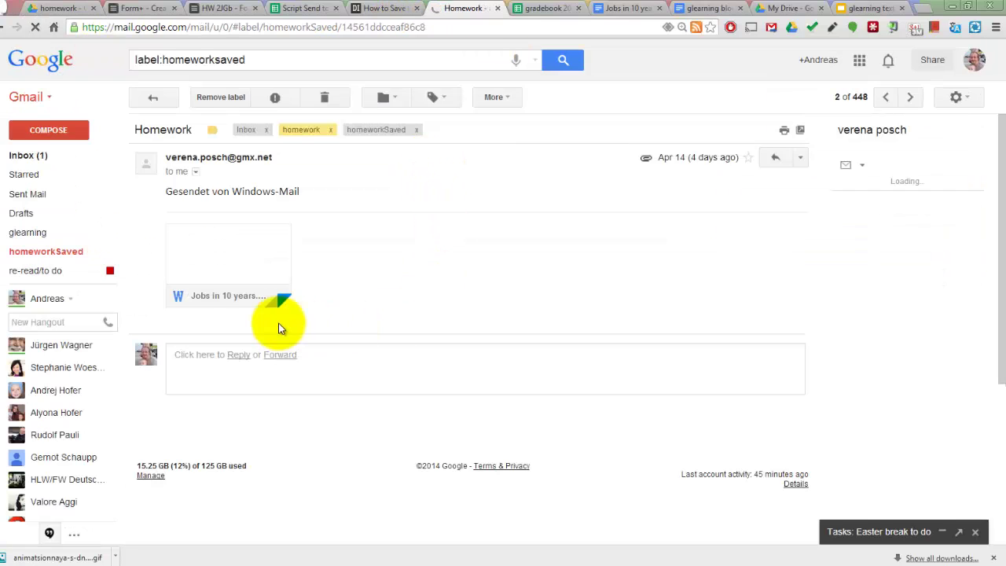
left_click(213, 313)
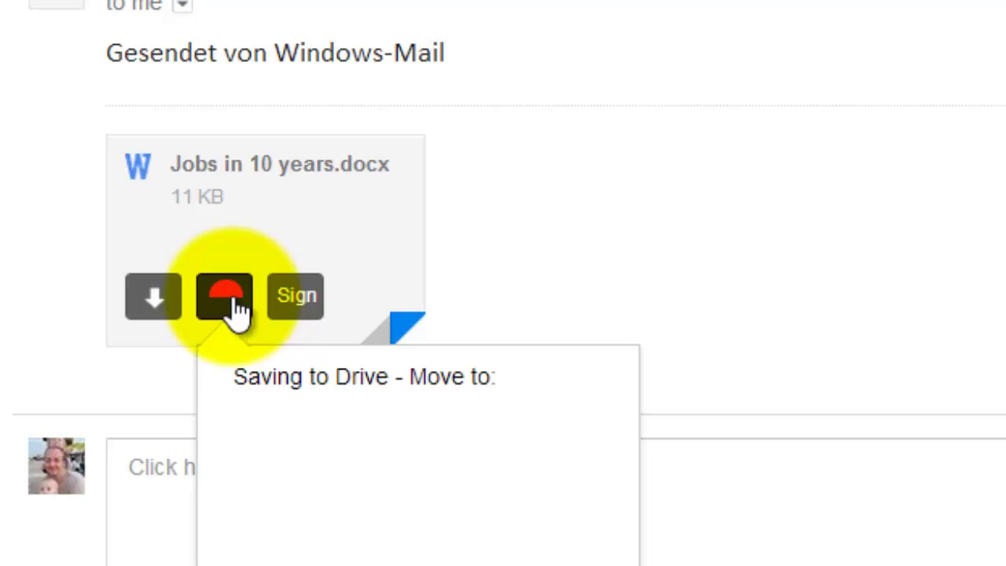
left_click_drag(628, 456, 624, 473)
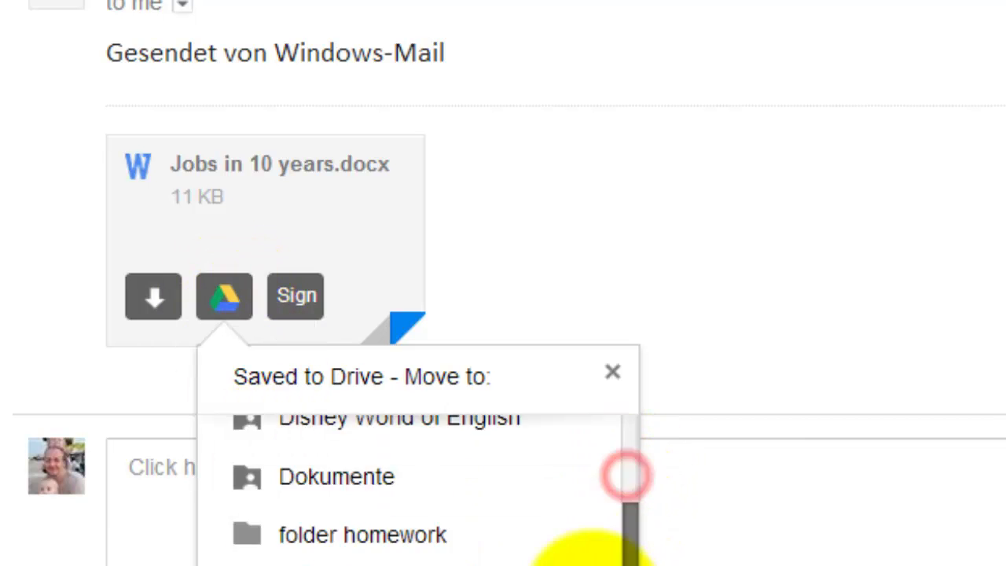
scroll(314, 511, "down", 2)
left_click(309, 492)
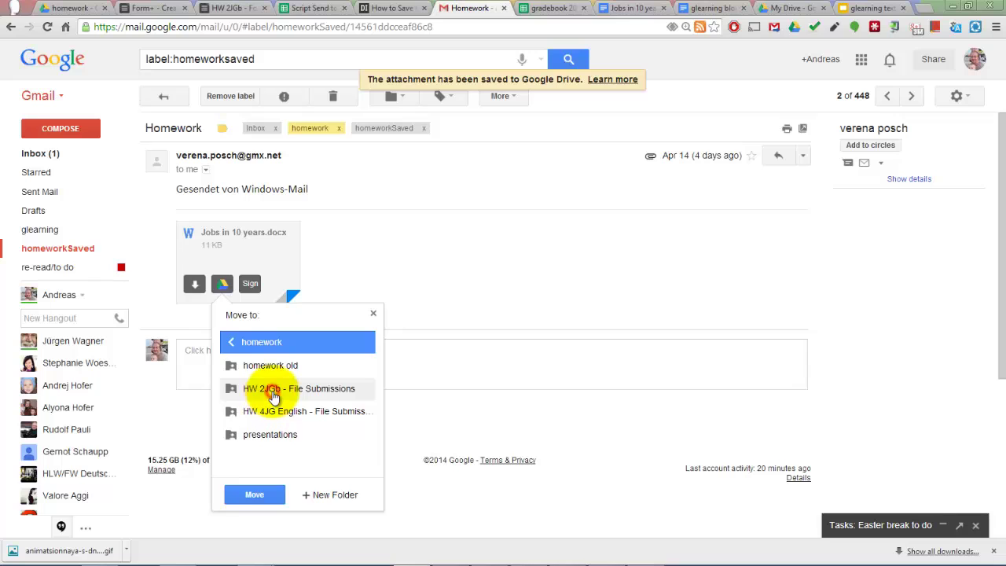
left_click(273, 388)
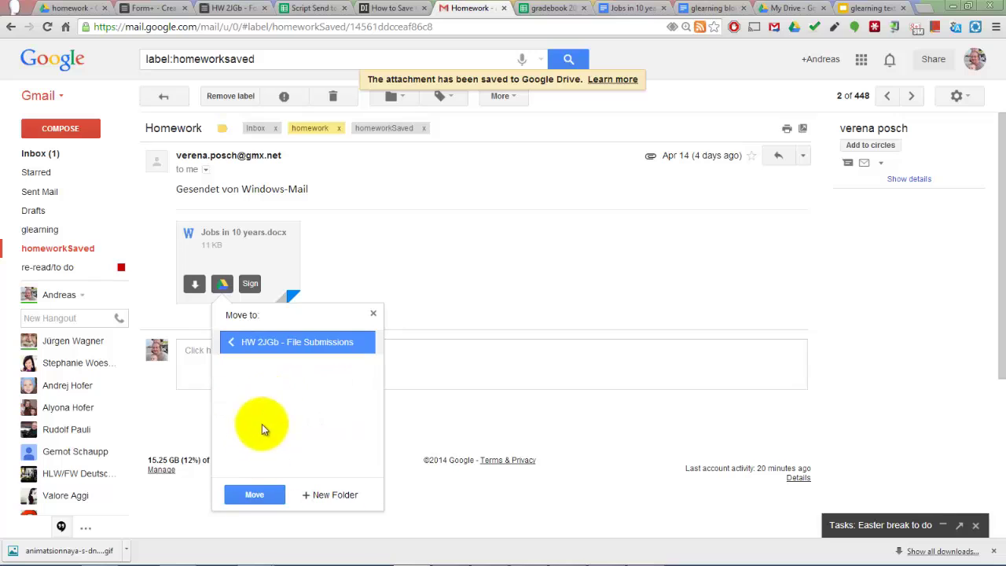
left_click(261, 494)
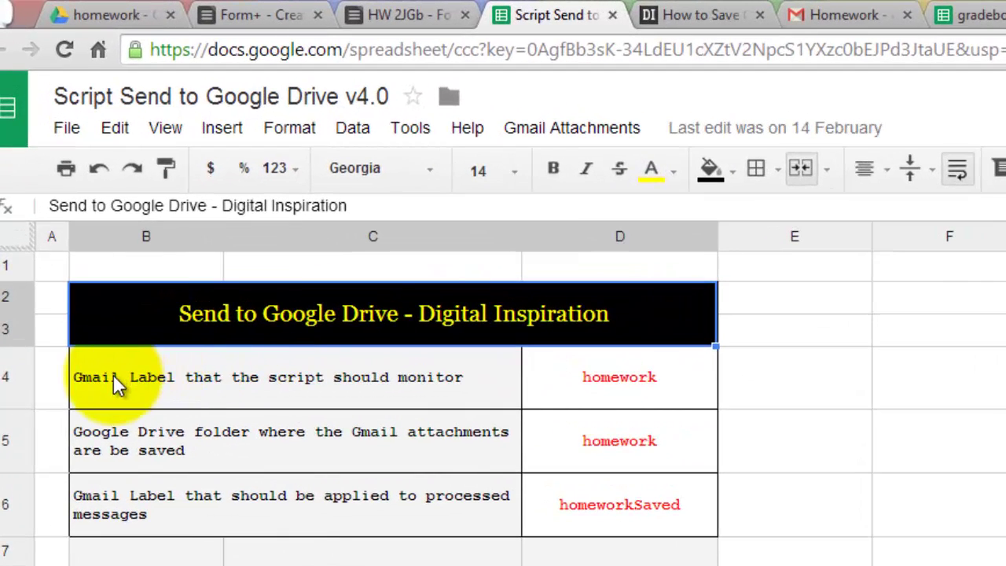
Review the script's settings: the homework label, the homework Drive folder and the homeworkSaved label
left_click(144, 383)
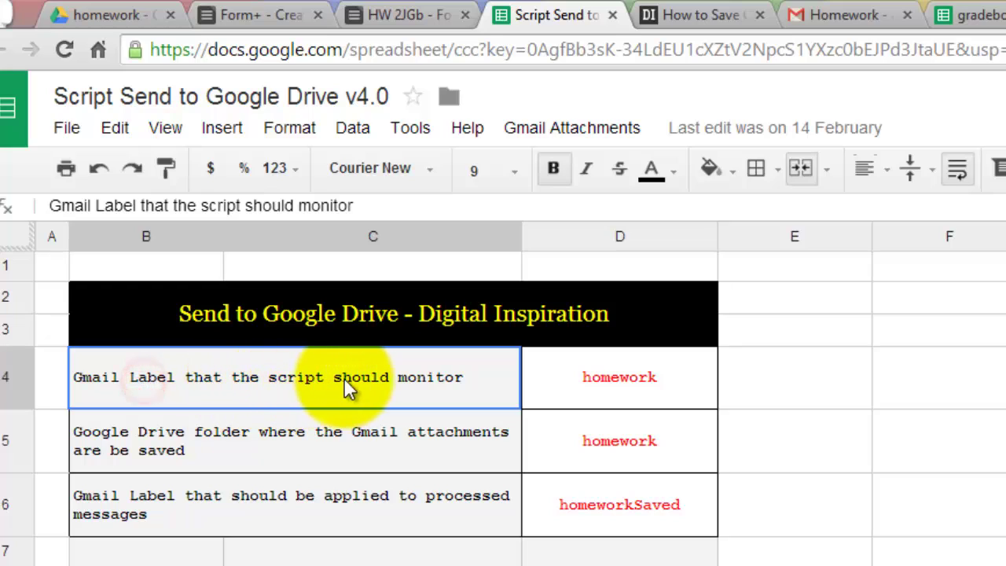
left_click(603, 379)
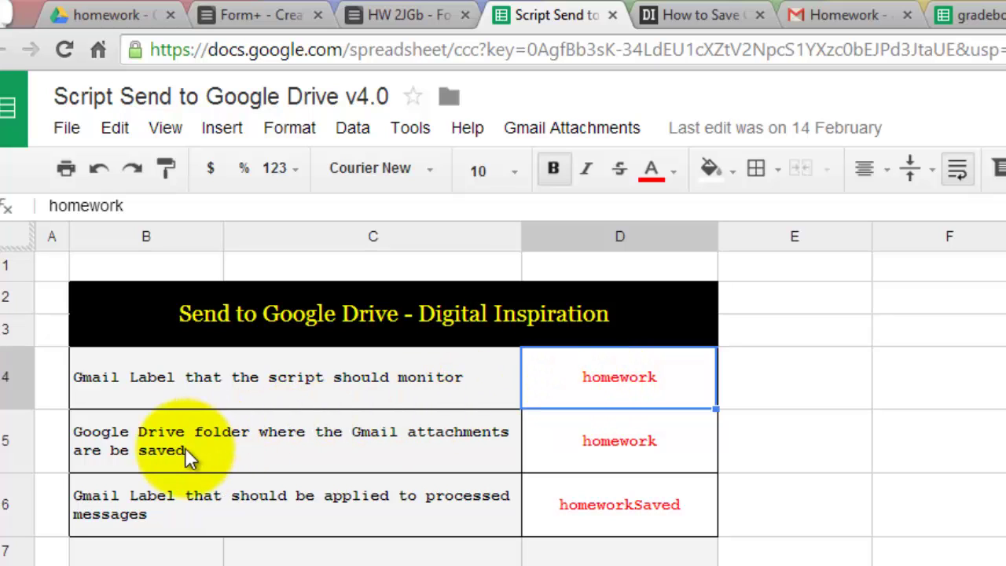
left_click(109, 432)
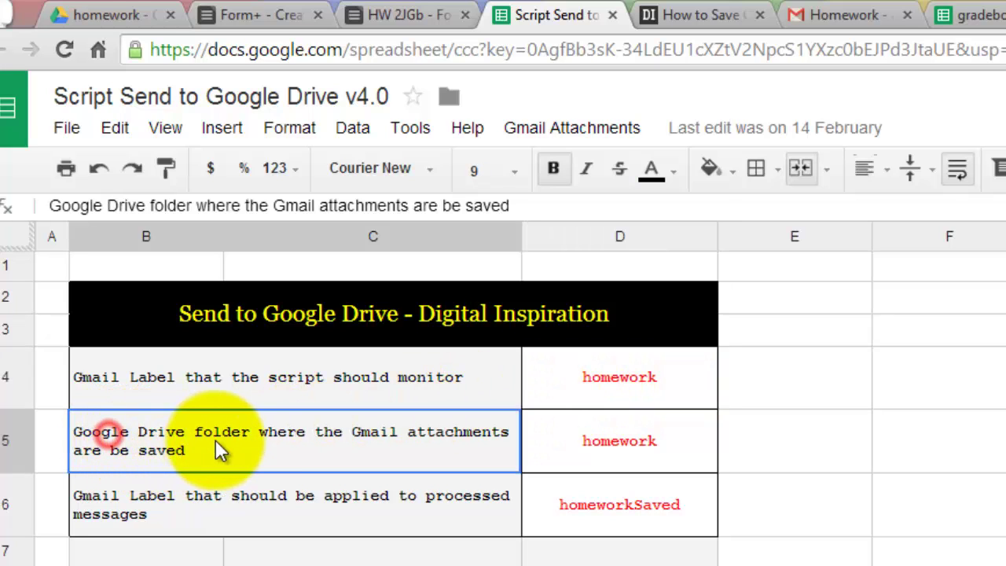
left_click(616, 438)
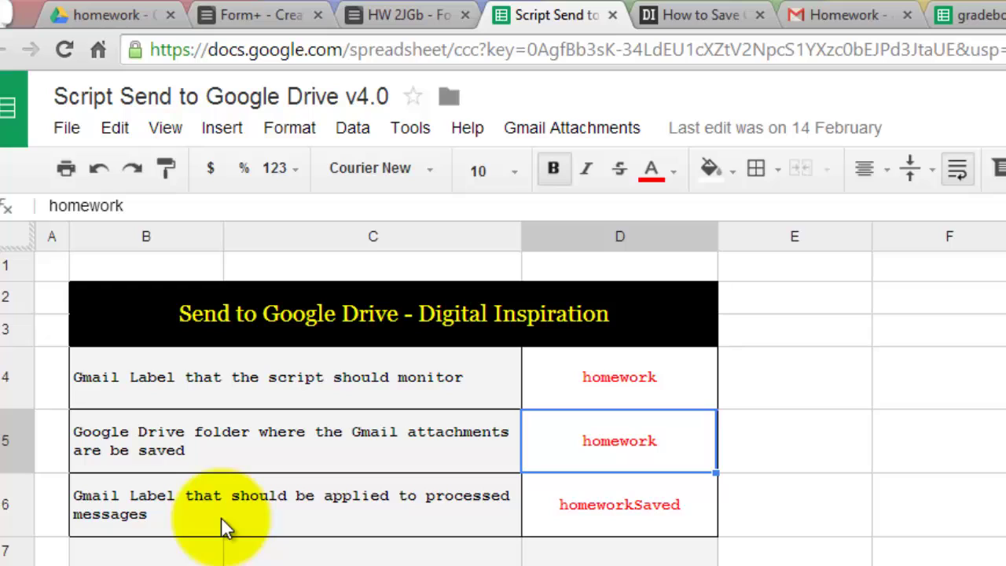
left_click(100, 493)
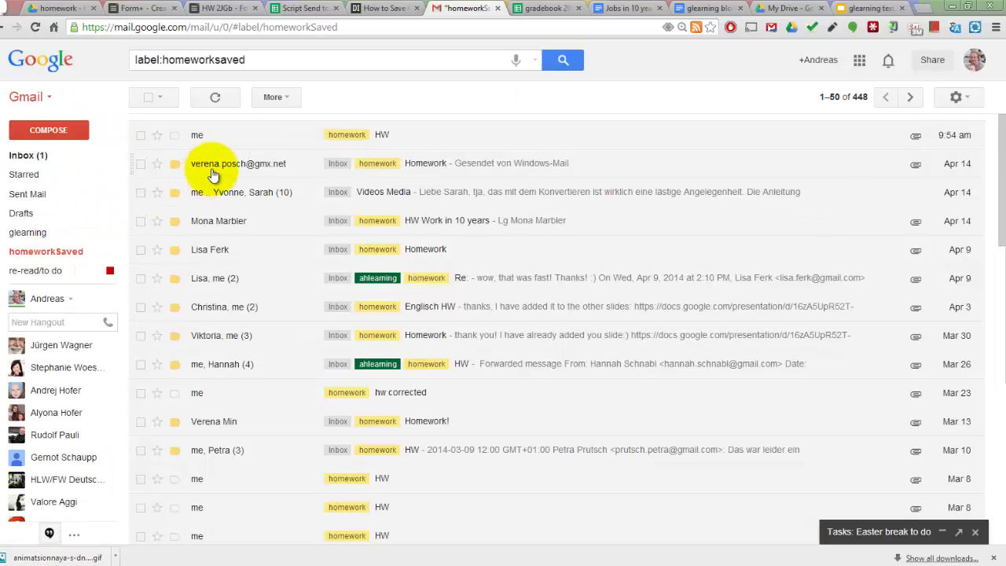
Read through the Send to Google Drive setup article, then return to the Drive homework folder
left_click(266, 170)
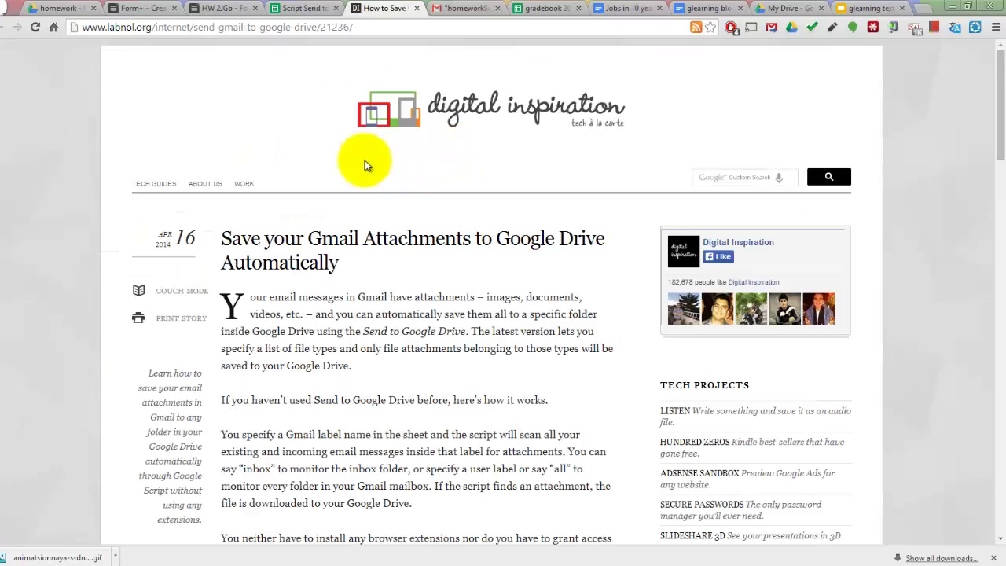
scroll(346, 172, "down", 12)
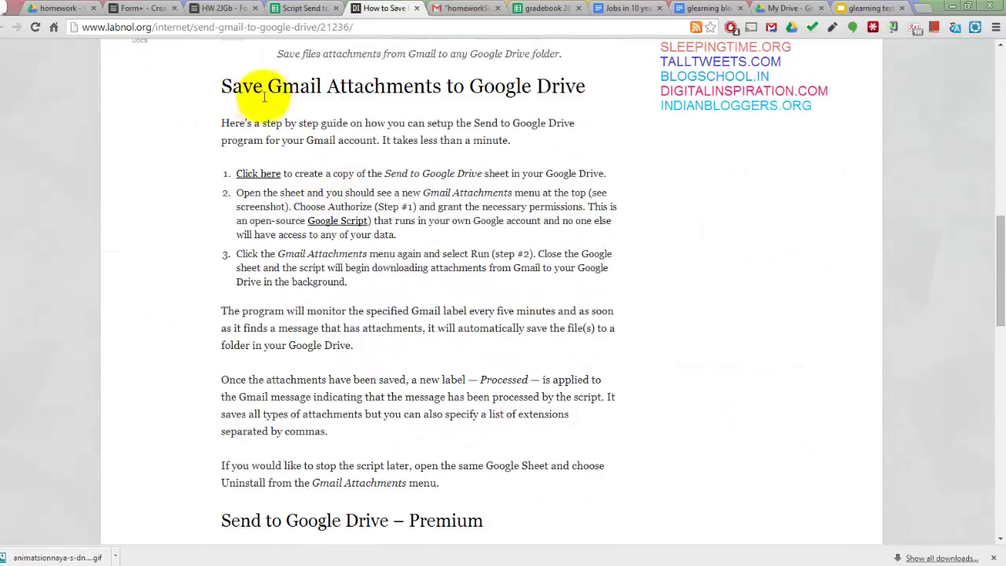
scroll(279, 114, "down", 9)
scroll(259, 157, "down", 1)
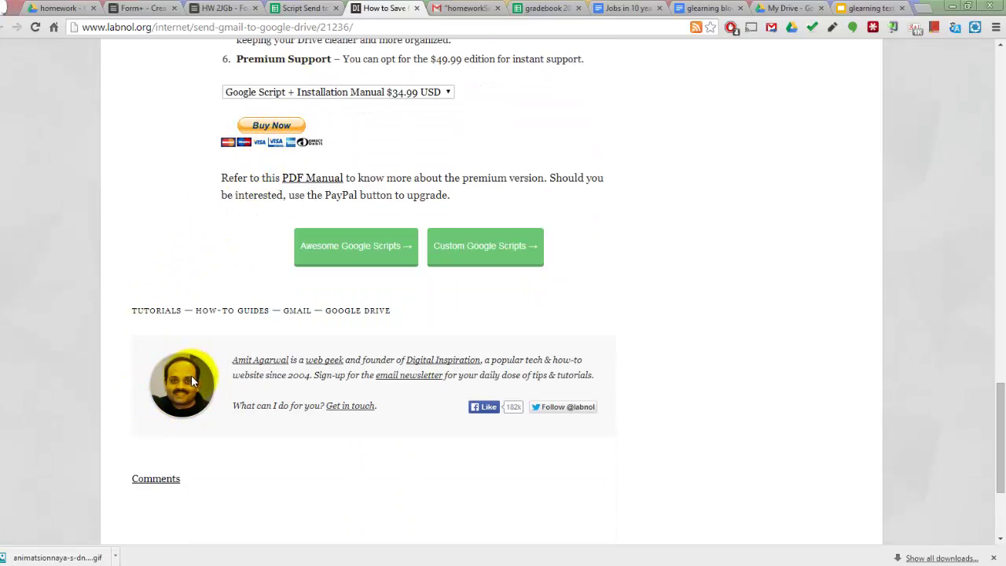
scroll(267, 291, "up", 6)
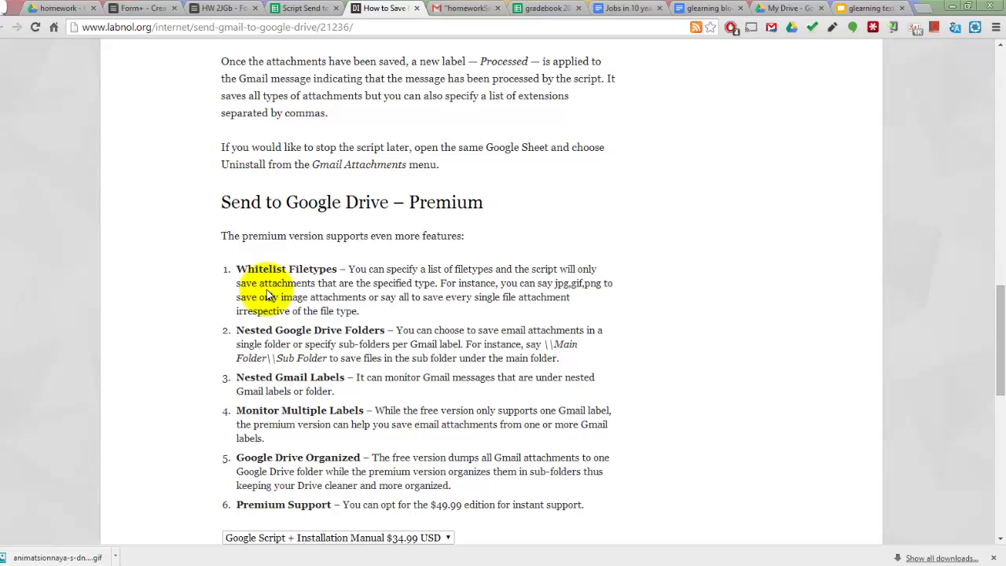
scroll(267, 294, "up", 6)
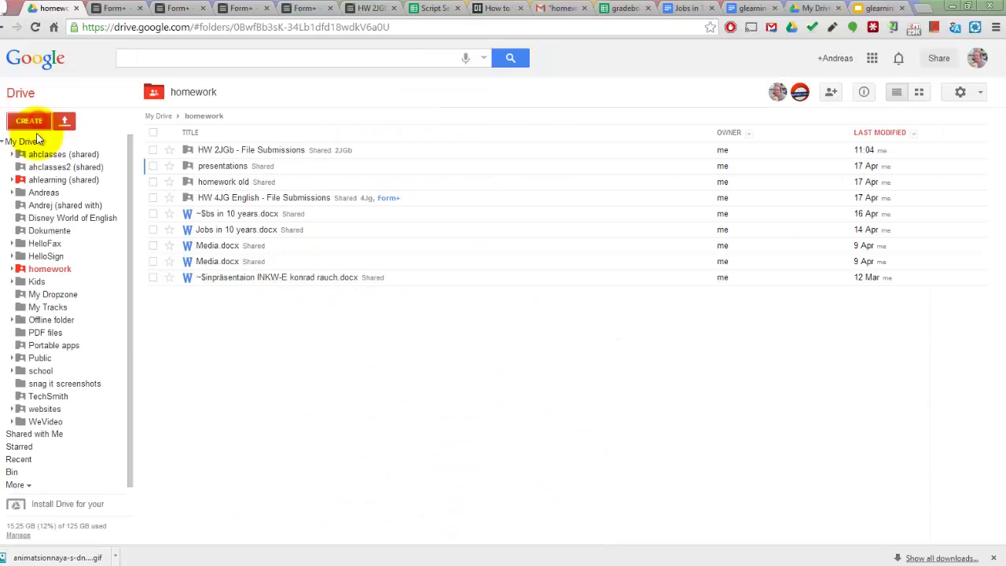
left_click(31, 120)
Create a new form titled 'Homework 2JGb'
left_click(283, 223)
left_click(54, 304)
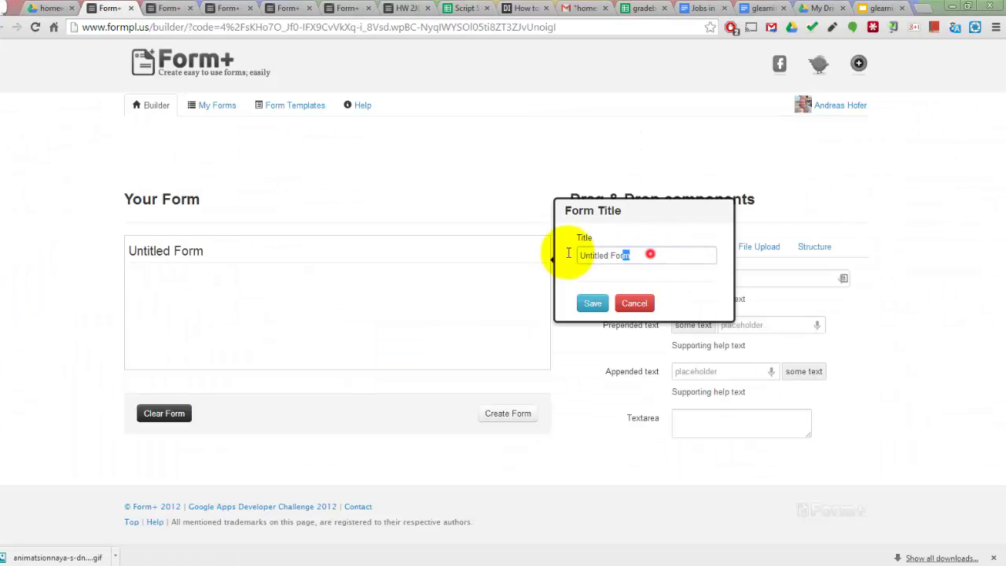
type("Homework 2")
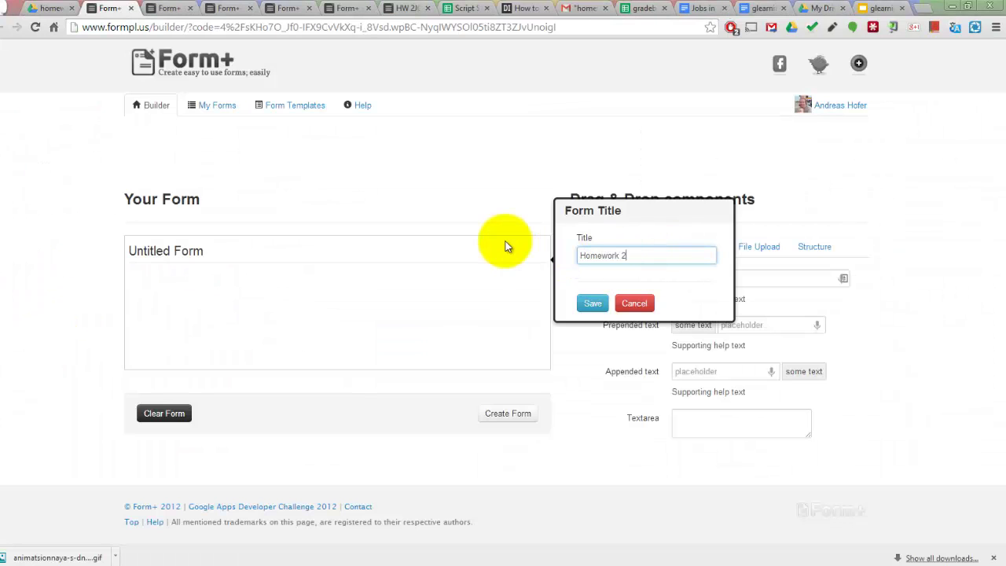
type("JGb")
left_click(591, 303)
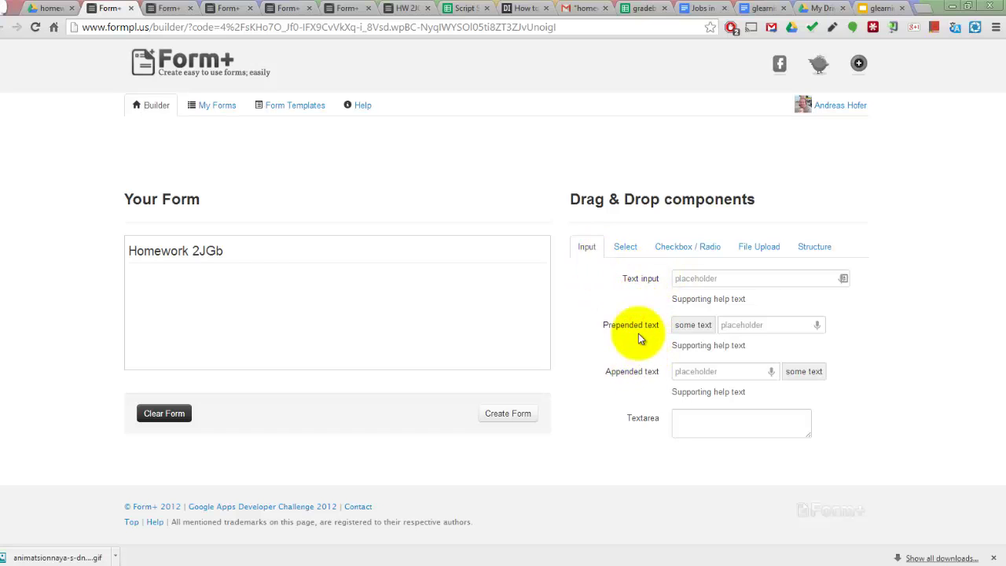
Add a multiple-choice list labelled 'Name' filled with the pasted student names
left_click(625, 248)
left_click_drag(643, 307, 250, 295)
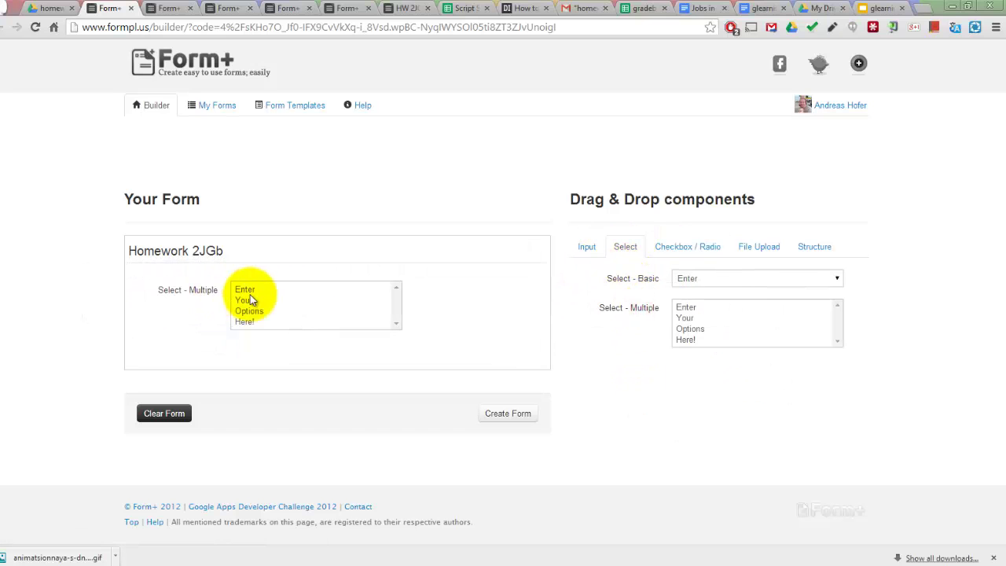
left_click(267, 294)
left_click(635, 314)
key("ctrl+a")
key("ctrl+v")
left_click_drag(640, 224, 557, 223)
type("Name")
left_click(592, 425)
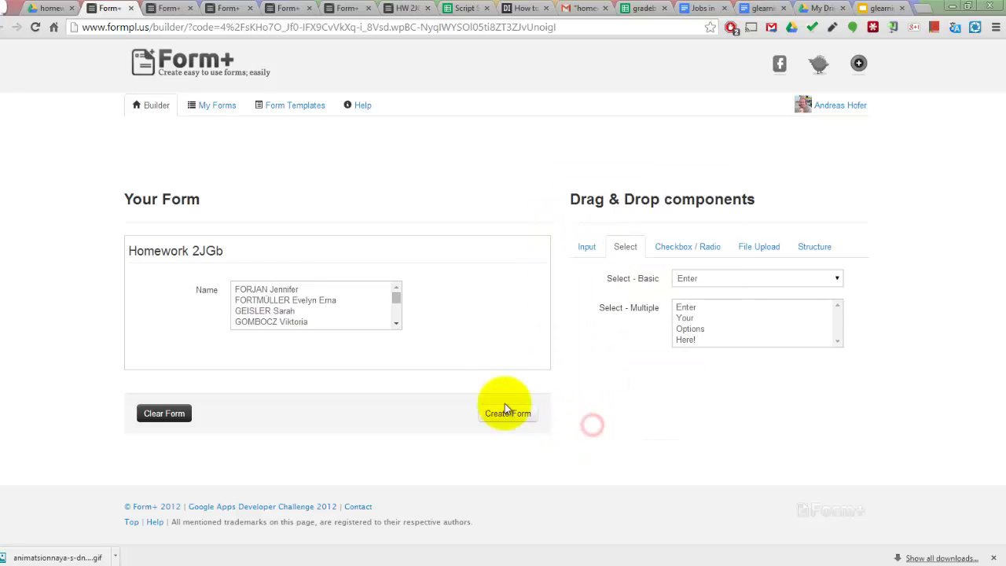
Add a file upload field below the Name list, create the form and get its shortened link
left_click(756, 247)
left_click_drag(750, 278, 293, 342)
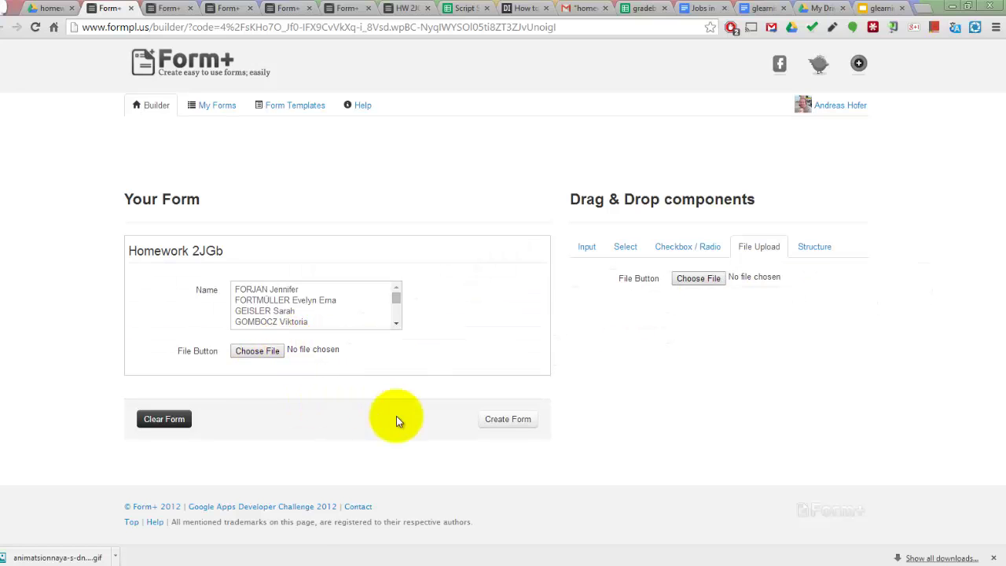
left_click(500, 422)
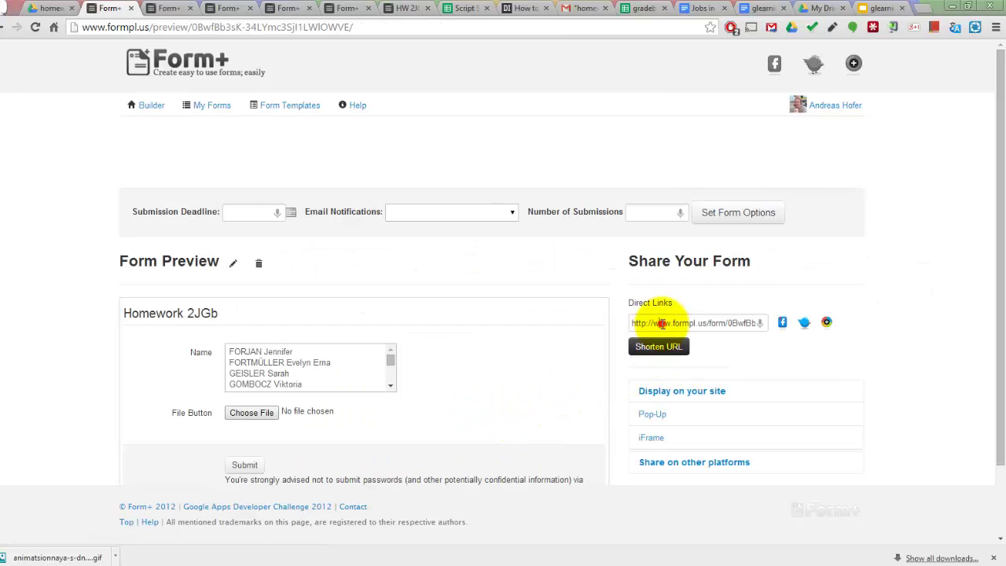
left_click(680, 323)
left_click(655, 346)
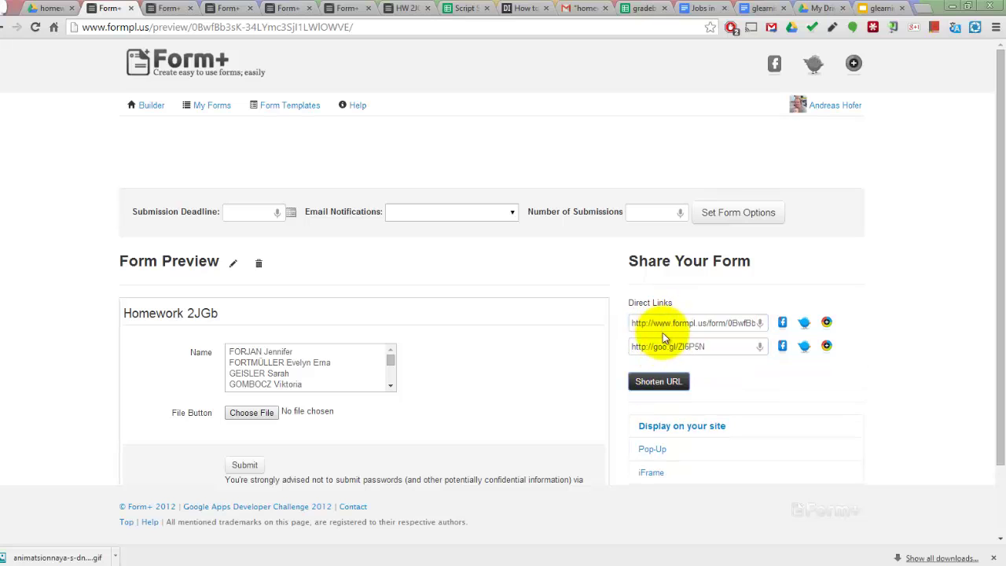
left_click(671, 322)
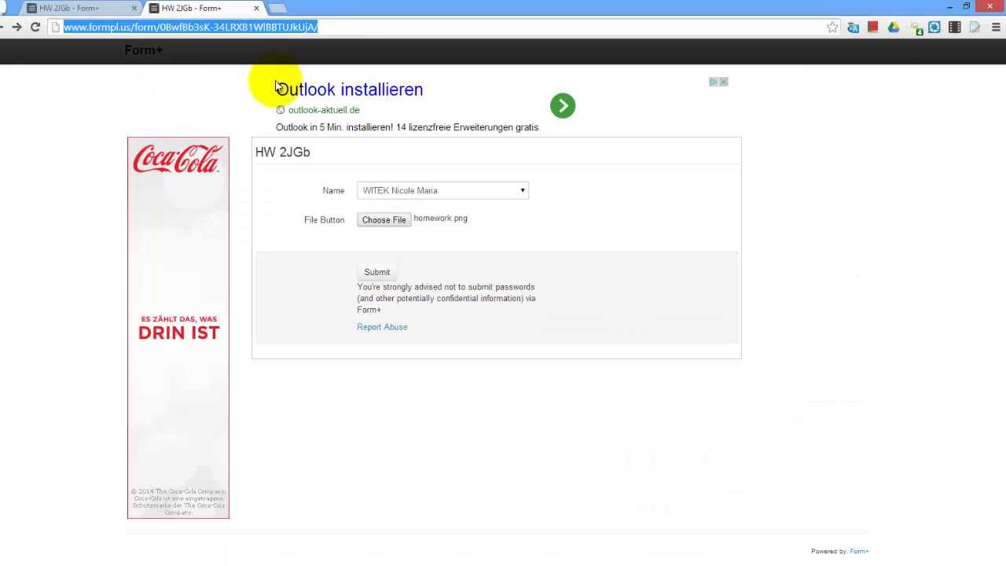
Choose the student's name, attach Someone like you part 1.docx and submit the form
left_click(388, 194)
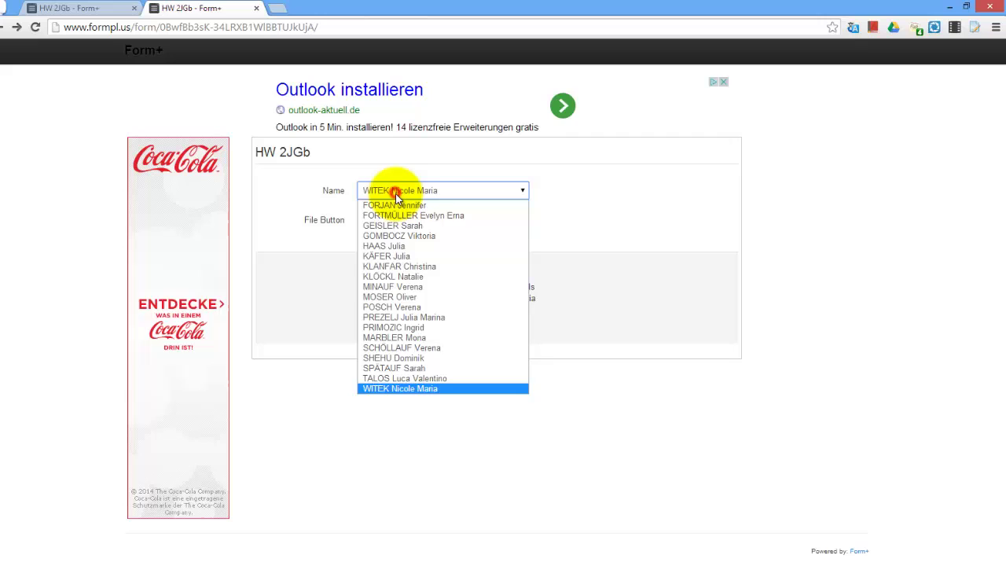
left_click(396, 388)
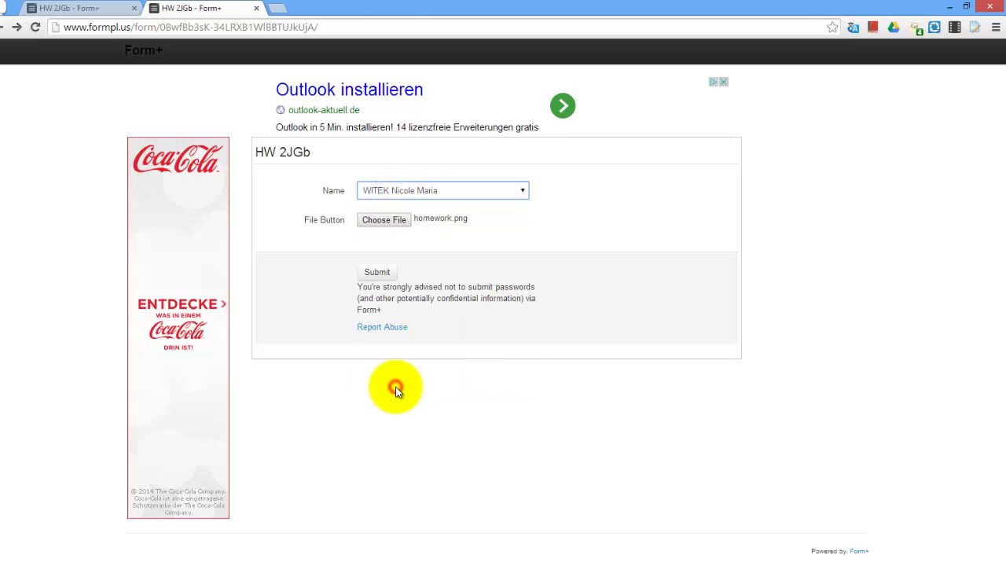
left_click(392, 222)
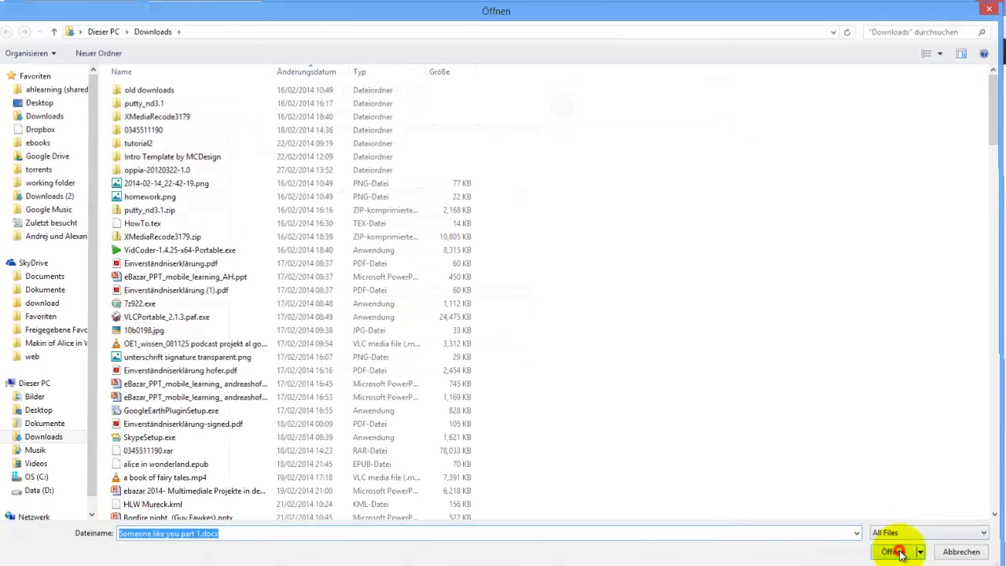
left_click(894, 552)
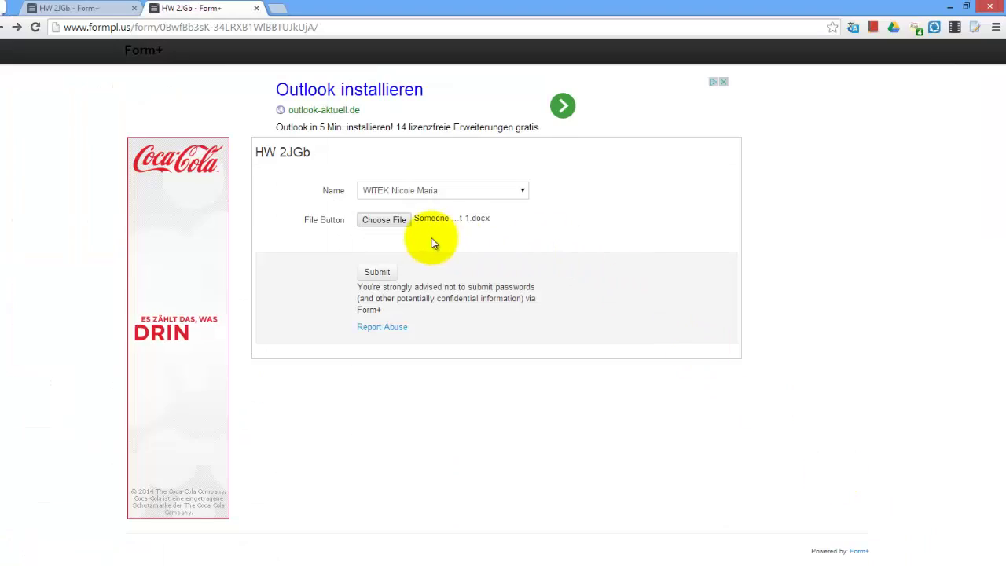
left_click(377, 273)
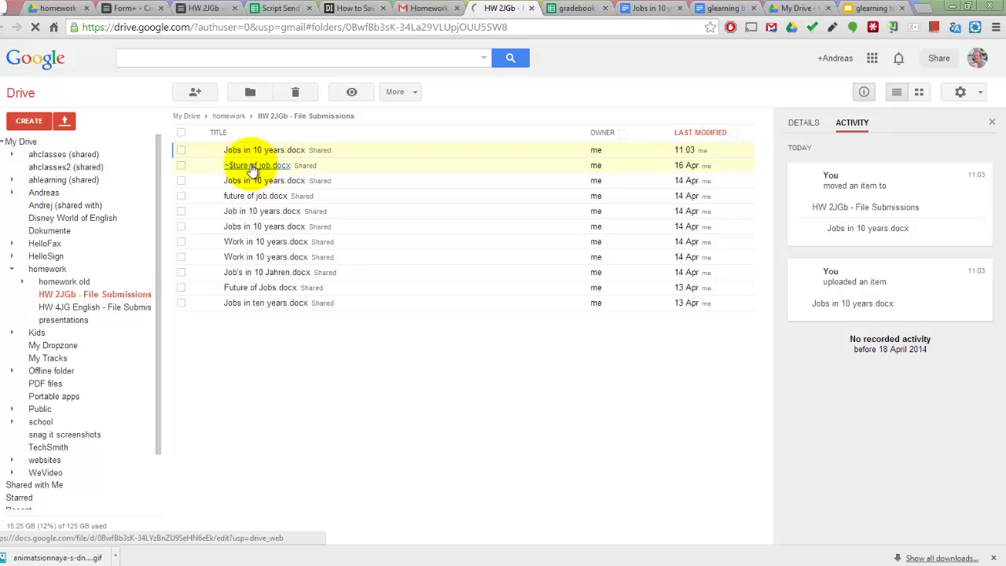
Open the newest Jobs in 10 years.docx submission with Google Docs
left_click(266, 152)
right_click(265, 152)
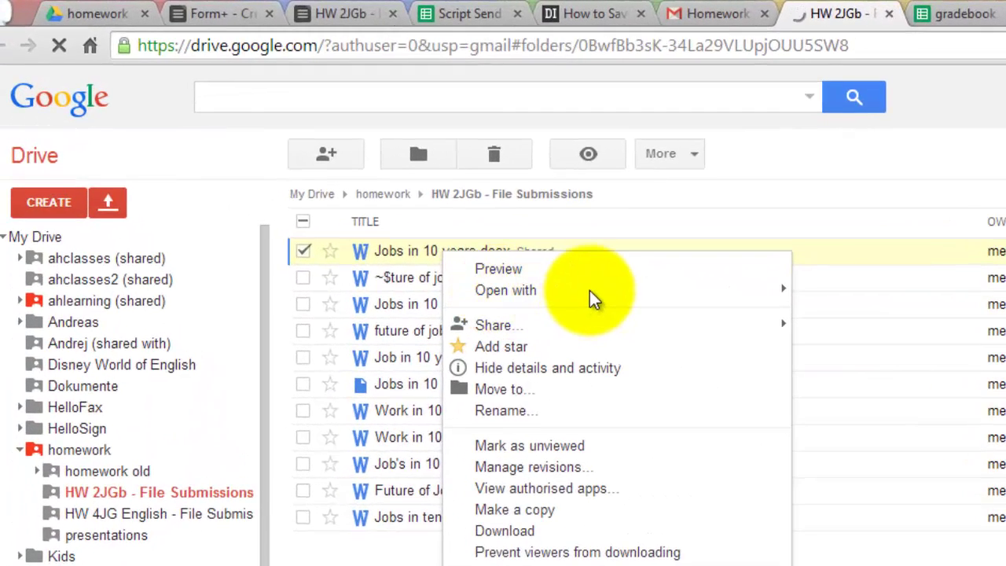
mouse_move(594, 298)
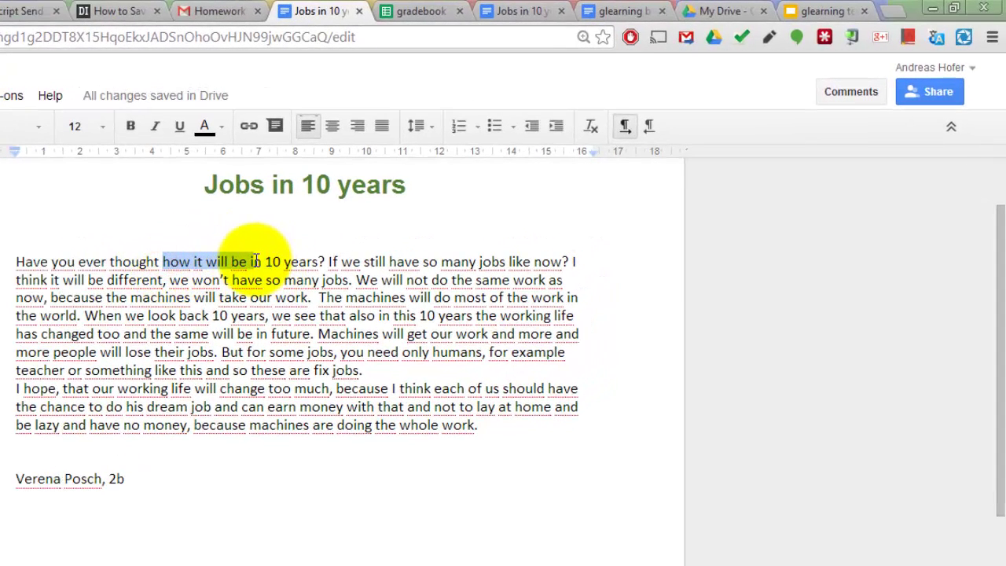
Comment 'what it wil be like' on the phrase 'how it will be in'
right_click(251, 267)
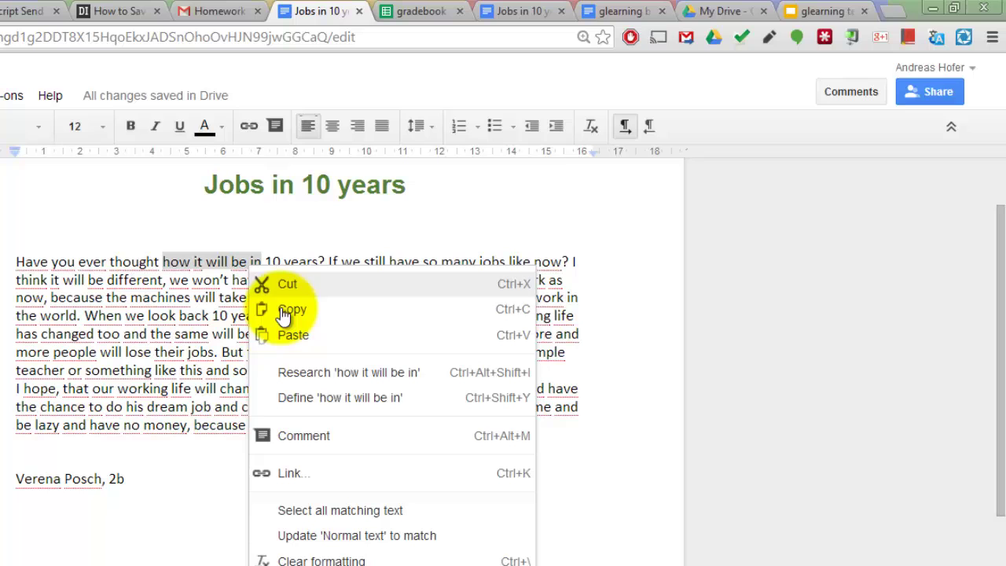
left_click(292, 433)
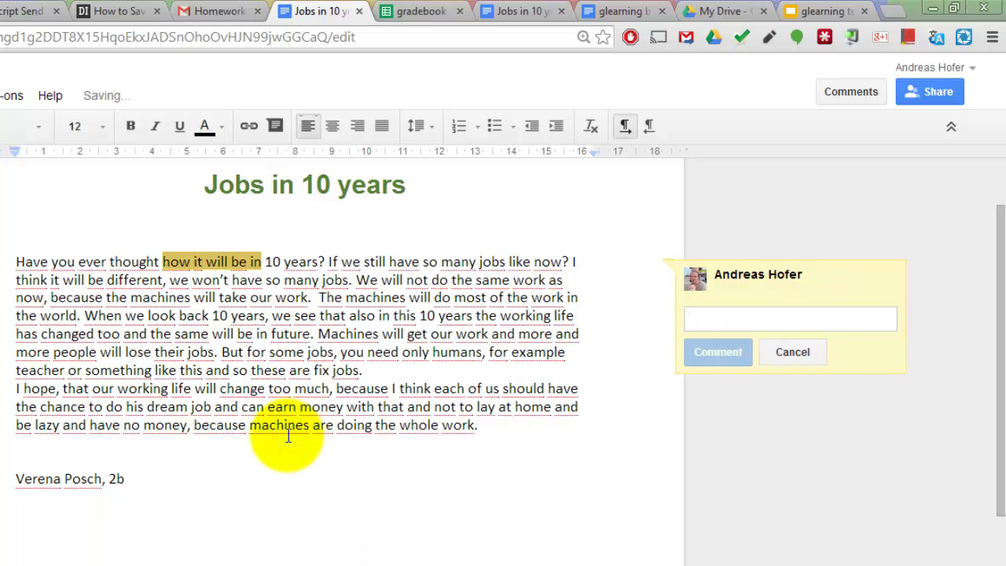
type("what it wi")
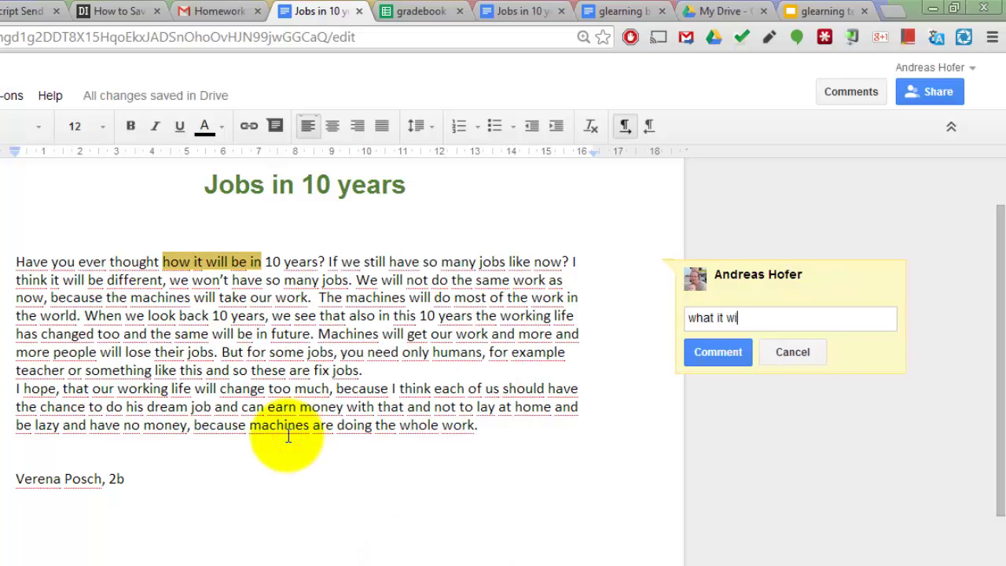
type("l be like")
key("Return")
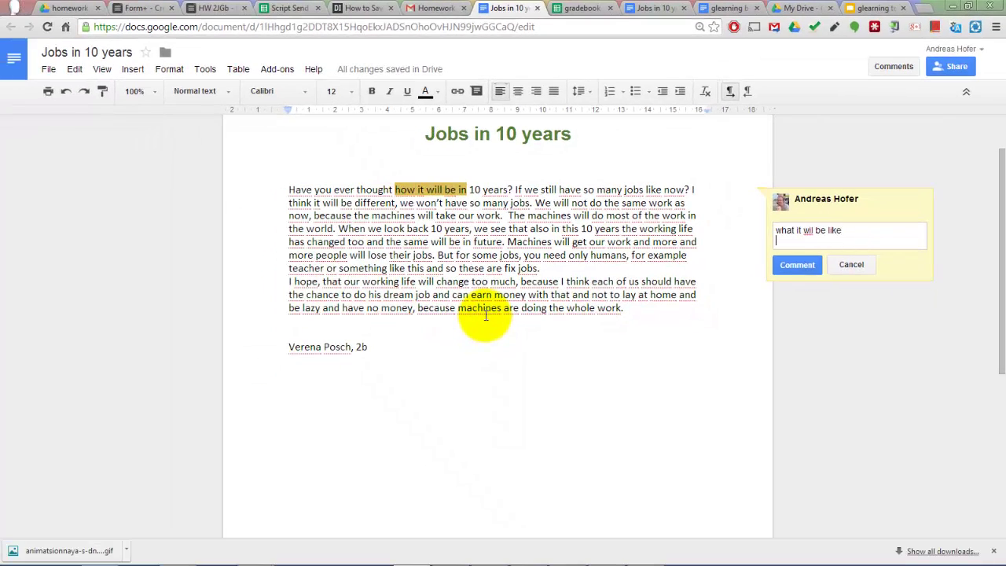
left_click(797, 264)
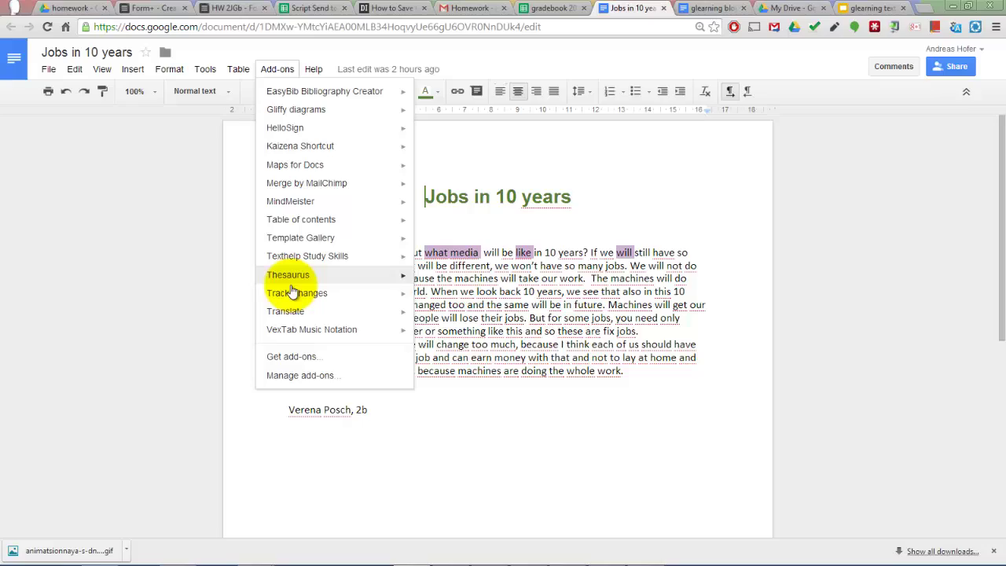
Show the Track Changes add-on's summary of edits and expand the tracked edit
mouse_move(297, 296)
left_click(477, 297)
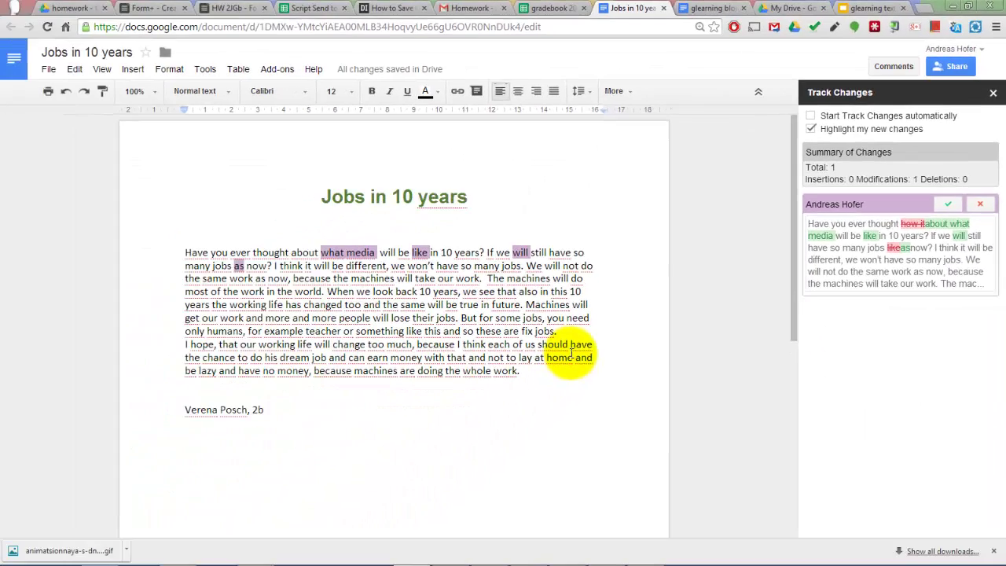
left_click(869, 284)
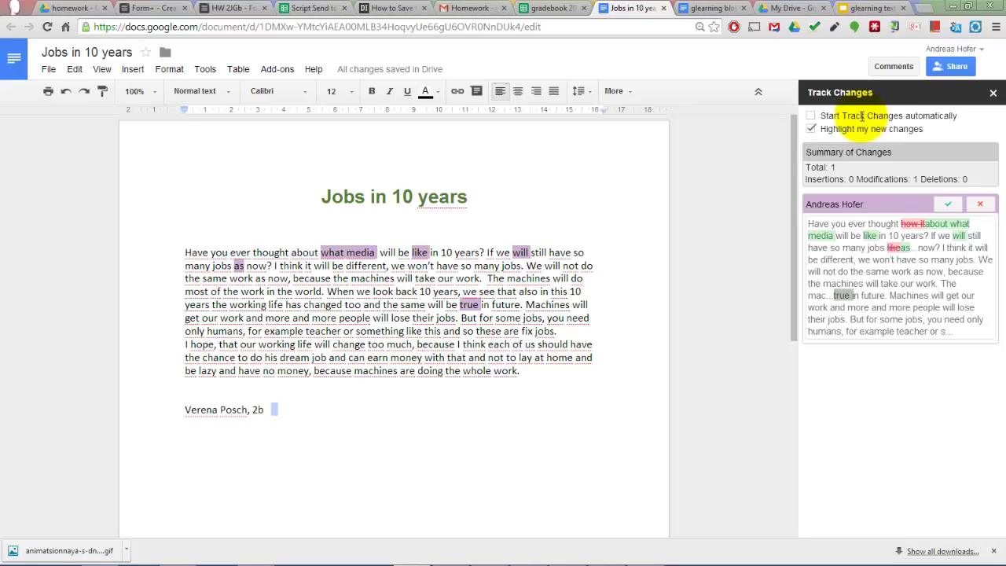
Share the marked essay with the student, picking her address from the suggestions
left_click(952, 66)
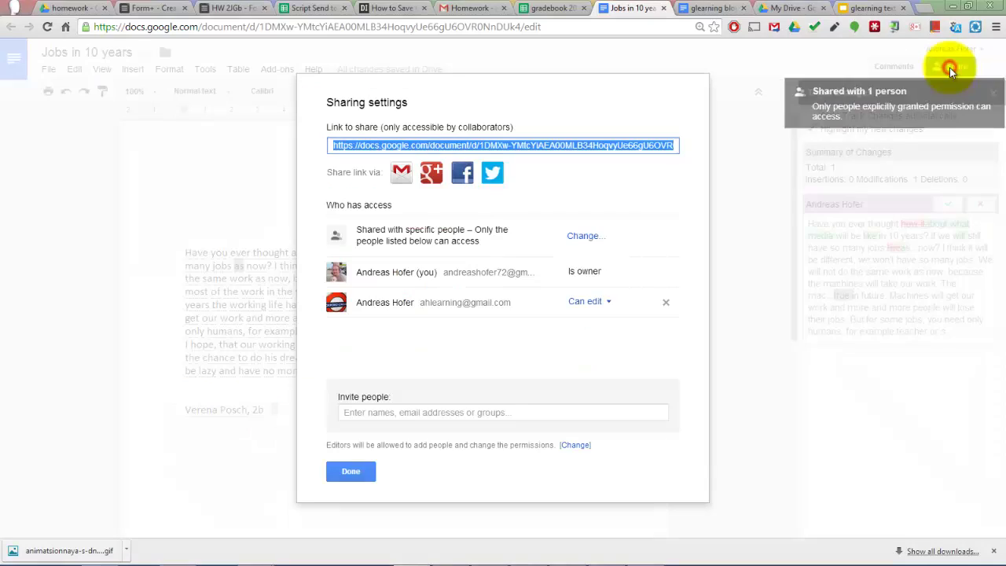
left_click(415, 412)
type("ver")
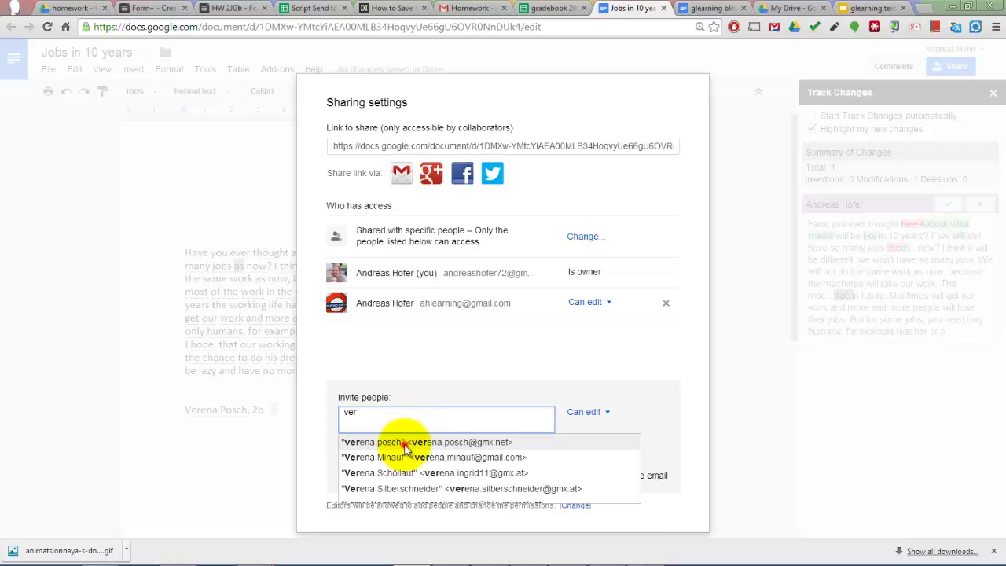
left_click(404, 441)
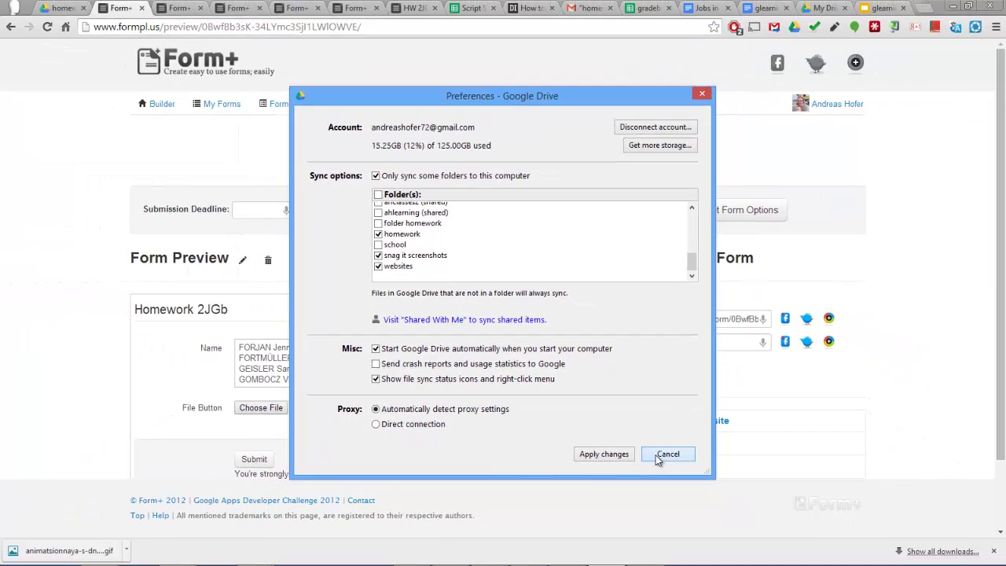
Dismiss the Drive sync preferences and open the local HW 2JGb - File Submissions folder in Explorer
left_click(738, 538)
left_click(110, 557)
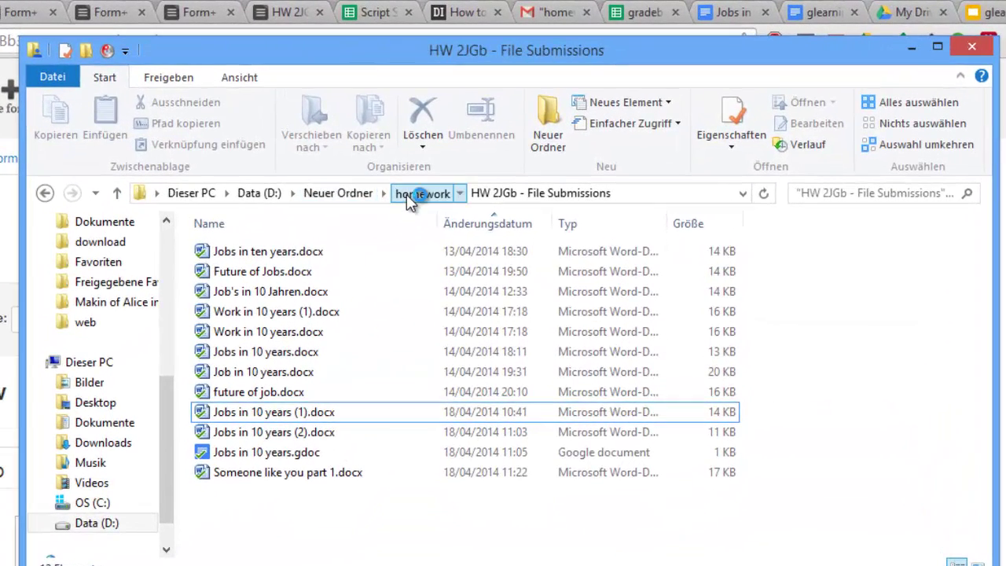
left_click(407, 195)
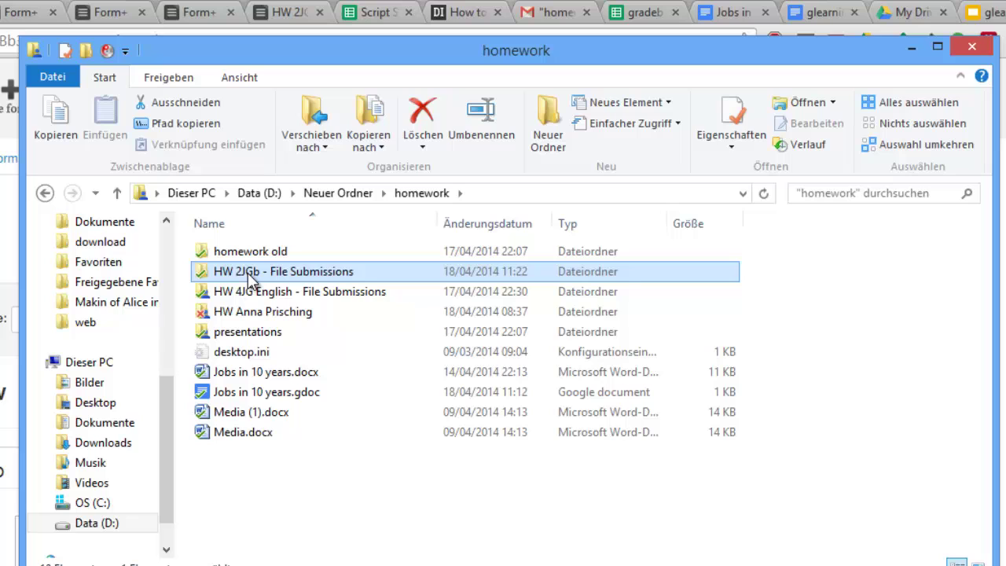
double_click(248, 277)
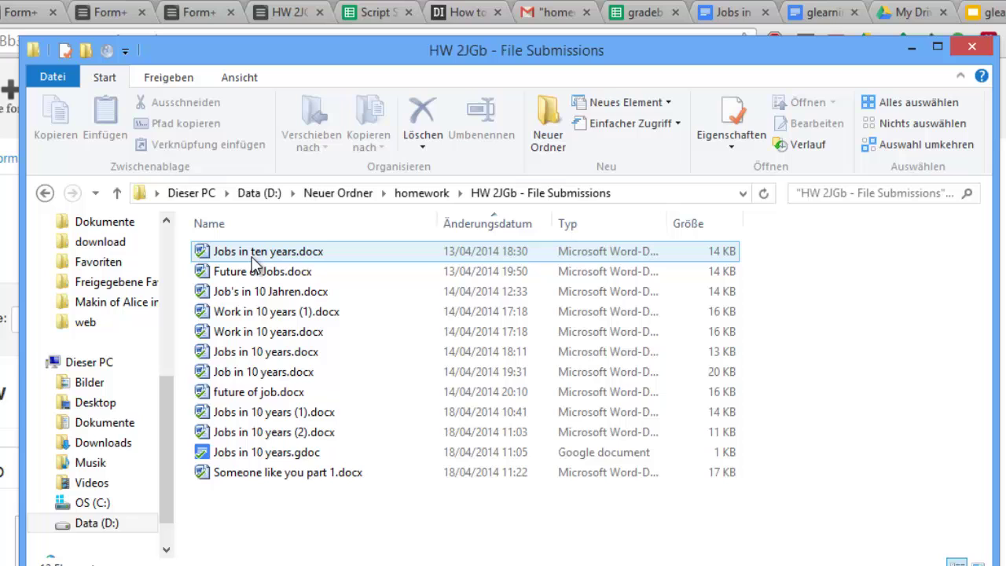
mouse_move(252, 263)
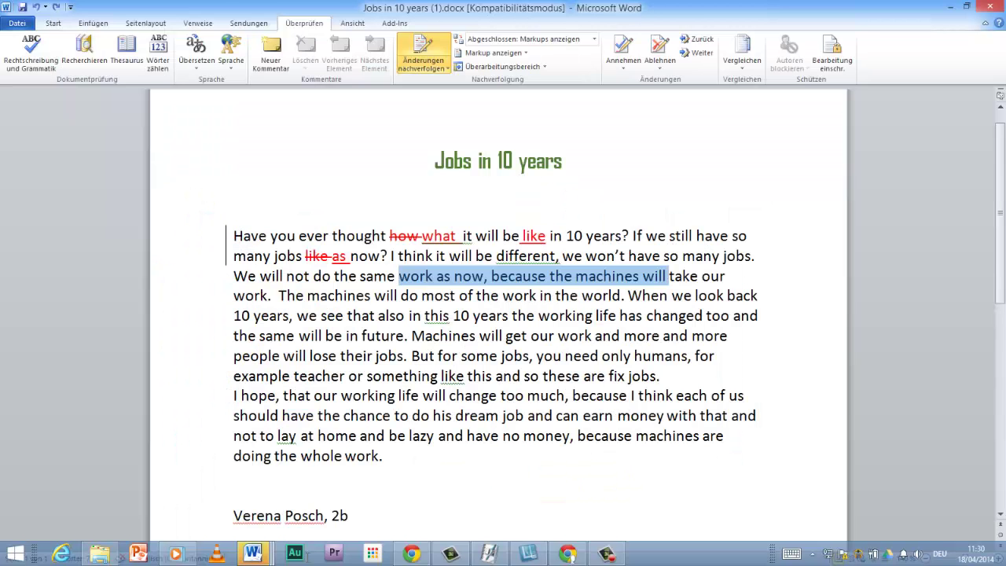
Review and dismiss the spelling suggestions for 'this', then give the Gmail draft the subject 'HW'
right_click(440, 318)
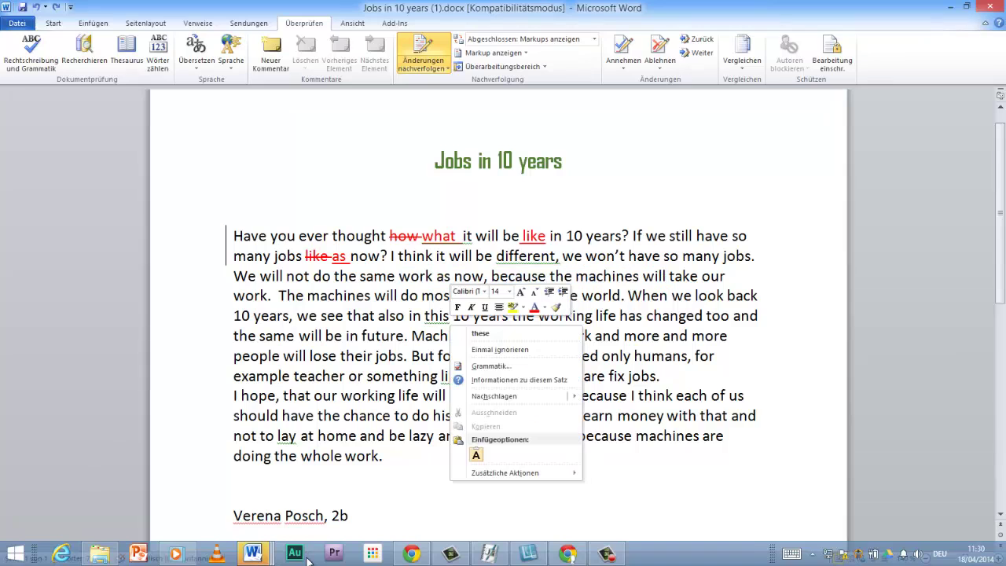
key("Escape")
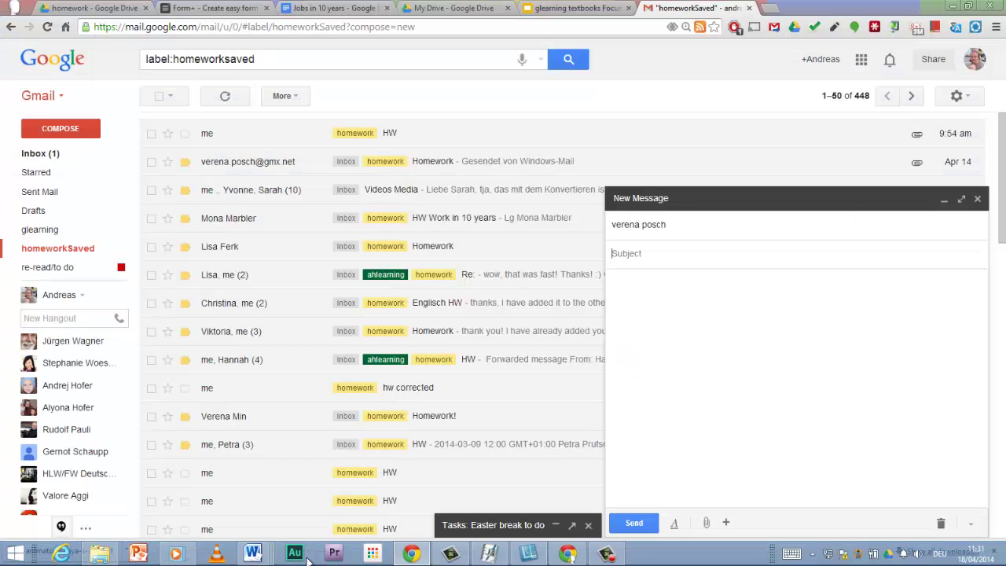
type("HW")
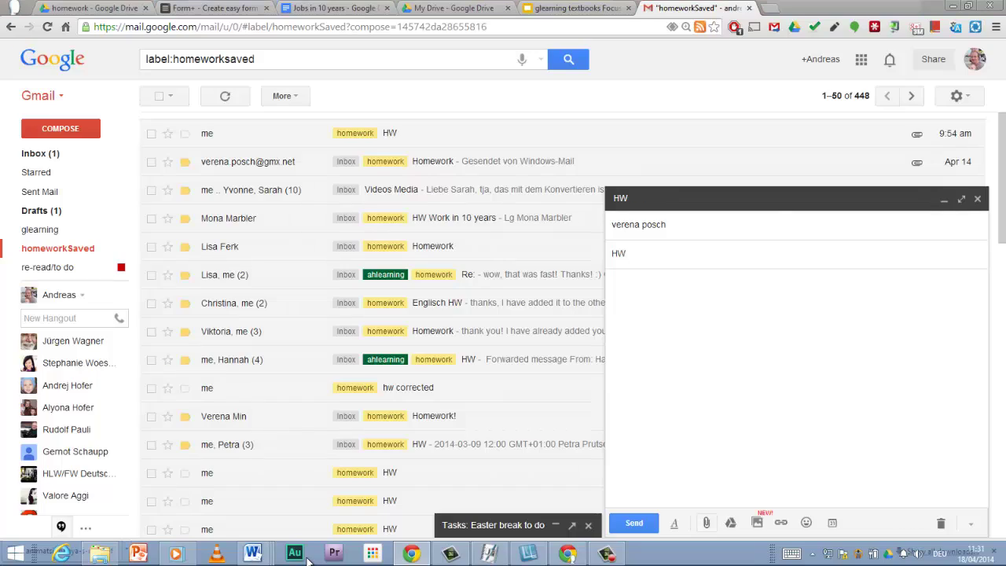
Attach 'Jobs in 10 years (1).docx', found by sorting on Änderungsdatum, to the HW email
left_click(705, 523)
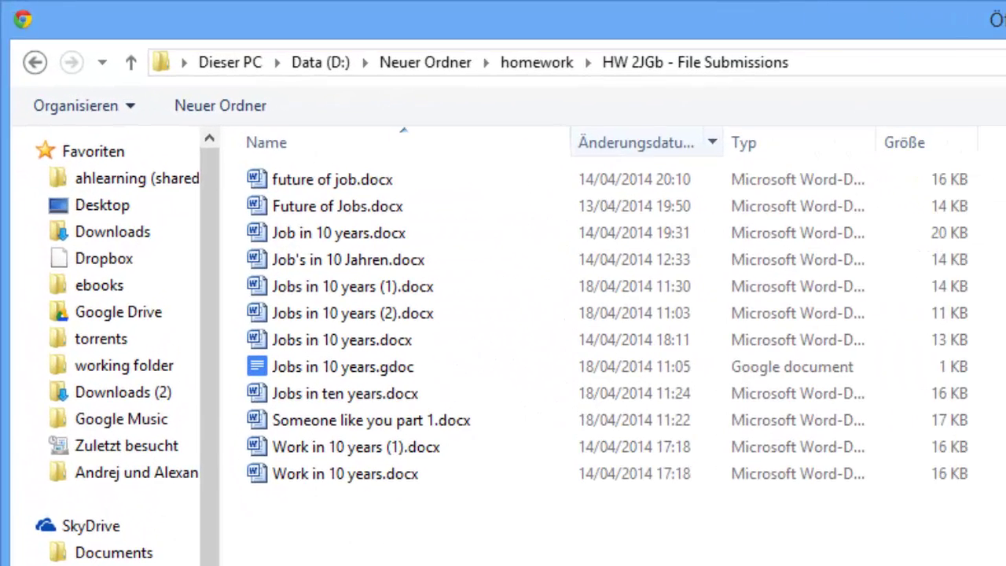
left_click(636, 142)
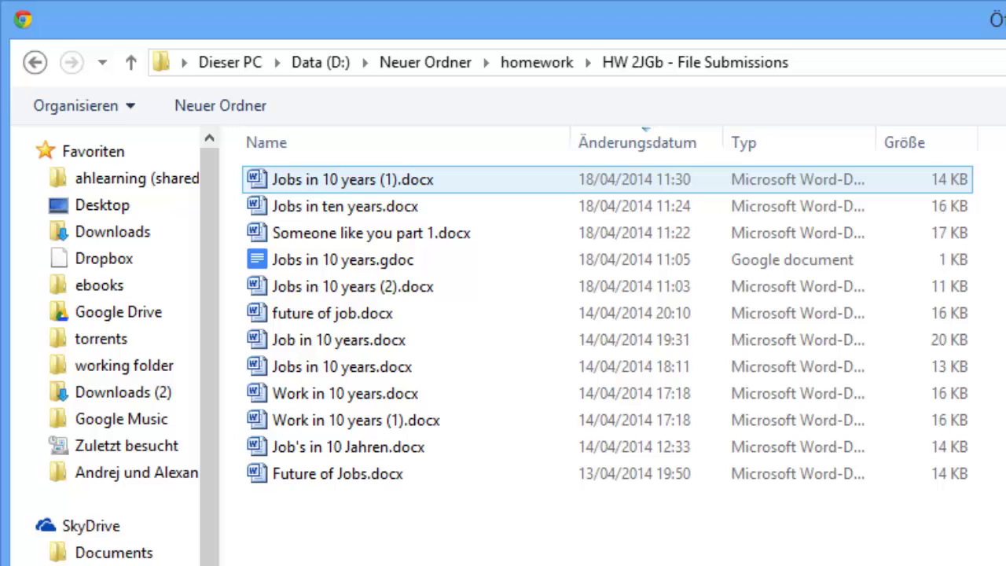
left_click(326, 182)
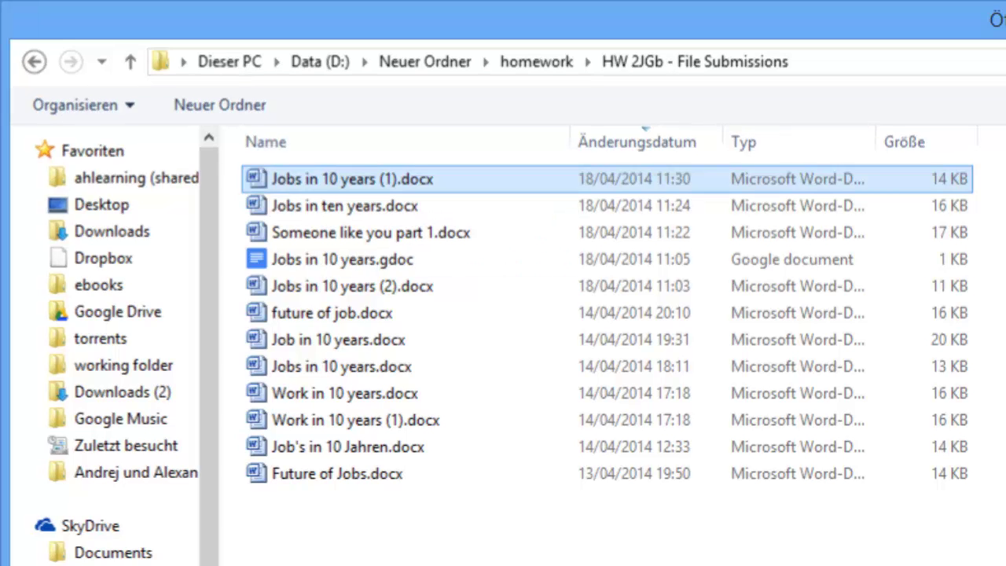
key("Return")
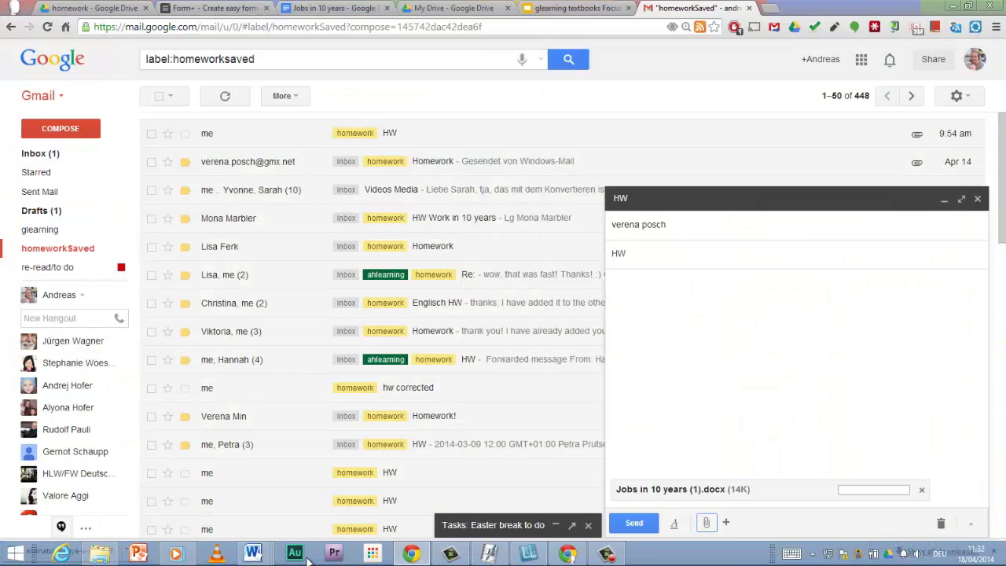